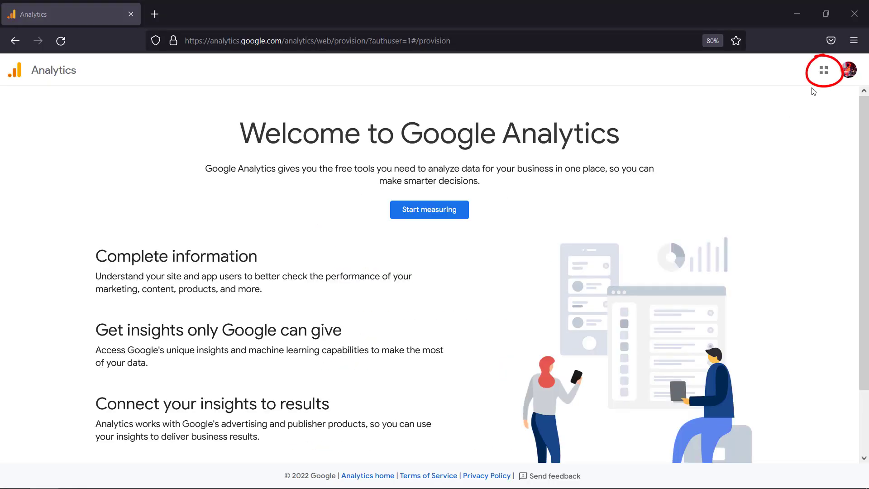
# Open Google Analytics from the Google apps list to reach the new account setup form
pyautogui.click(824, 75)
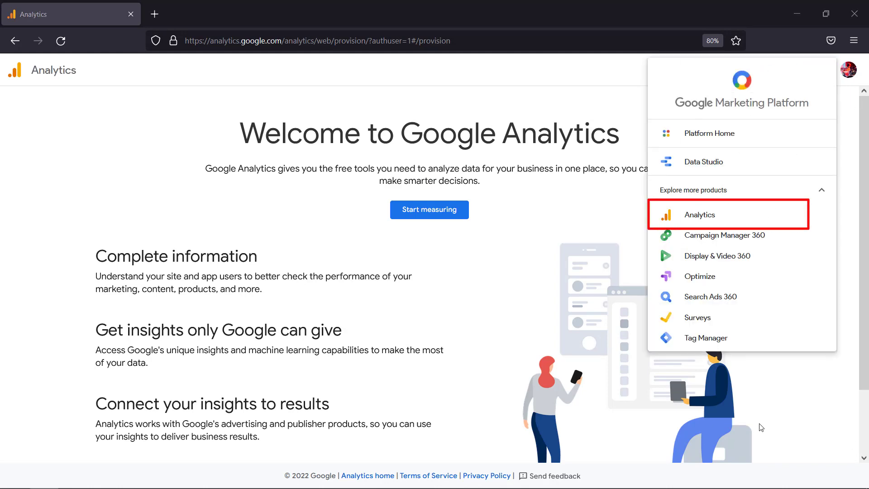
pyautogui.click(748, 218)
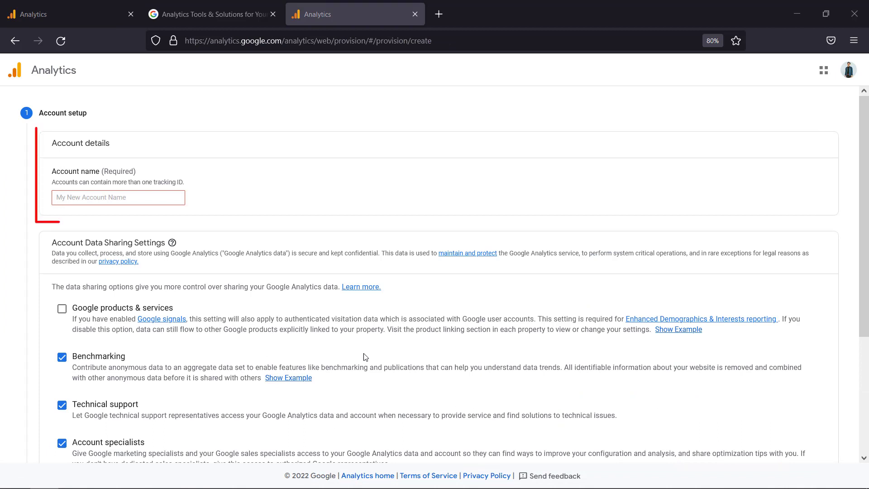
# Enter the account holder's full name as the account name and continue to property setup
pyautogui.click(67, 198)
pyautogui.write('Kate Smith')
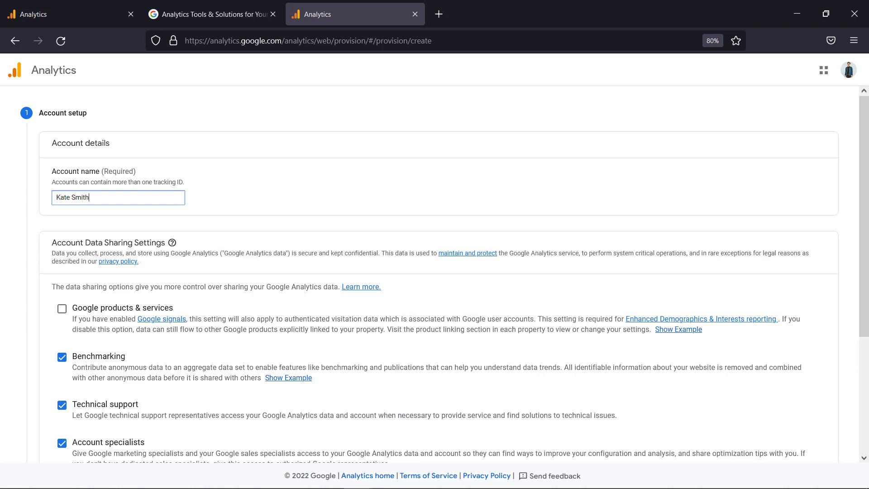
pyautogui.scroll(-3, 434, 272)
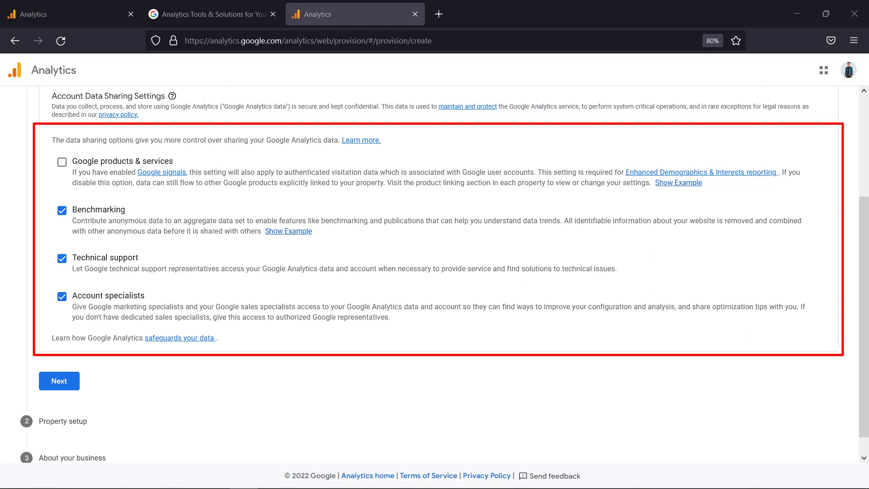
pyautogui.click(64, 385)
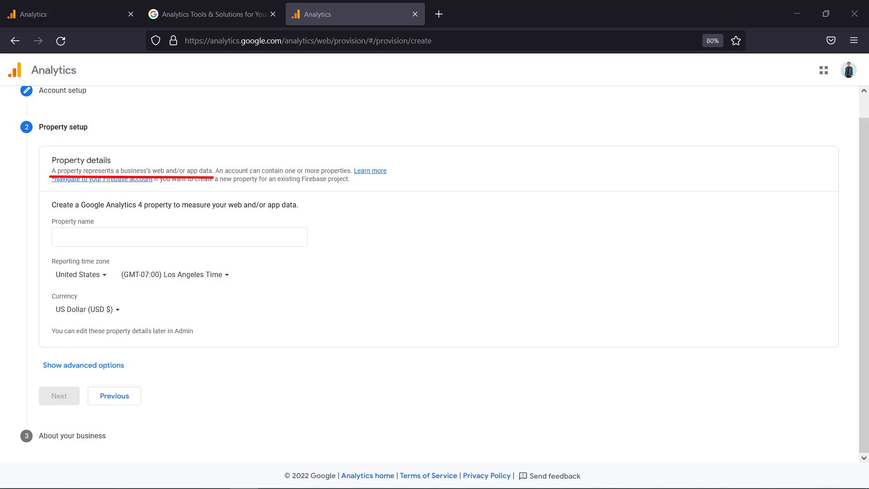
# Enter 'Customers' as the property name
pyautogui.click(233, 235)
pyautogui.write('Customers')
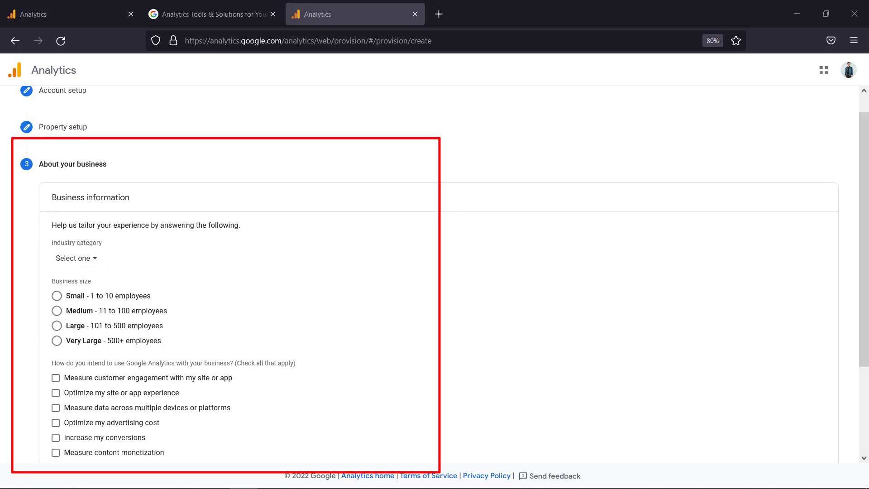
# Choose Business & Industrial as the industry and tick goals like engagement, conversions and online sales
pyautogui.scroll(-3, 83, 143)
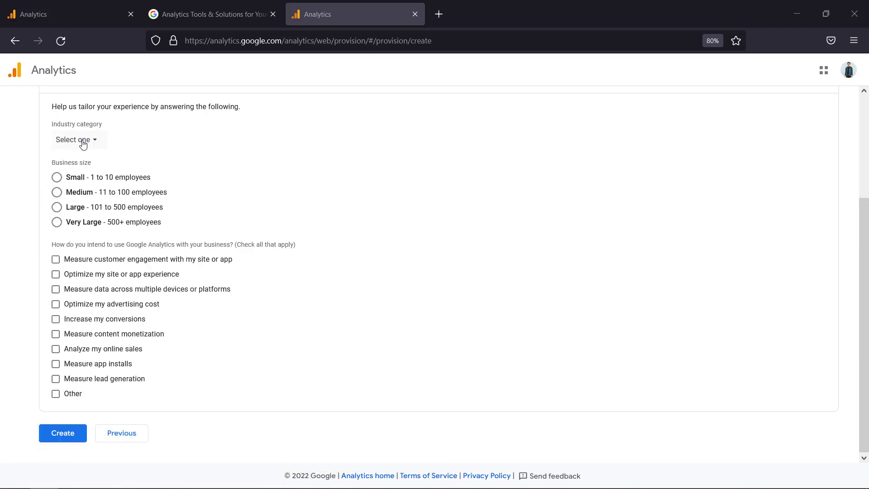
pyautogui.click(82, 141)
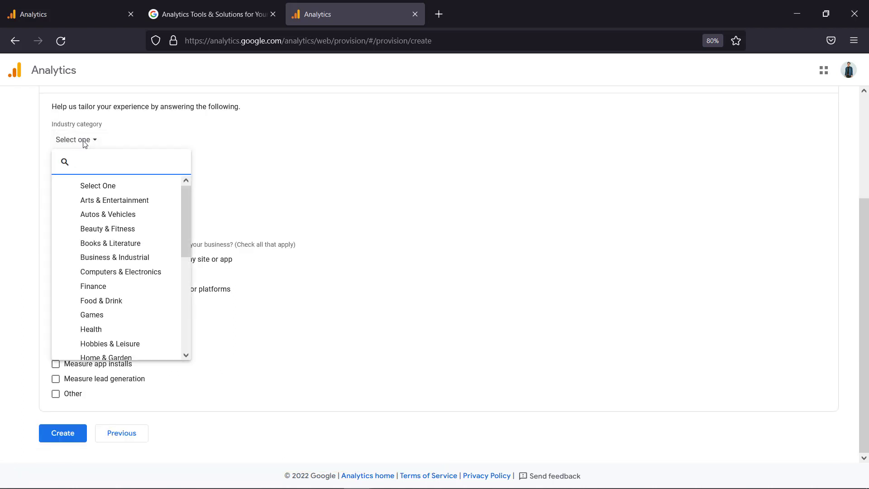
pyautogui.click(136, 257)
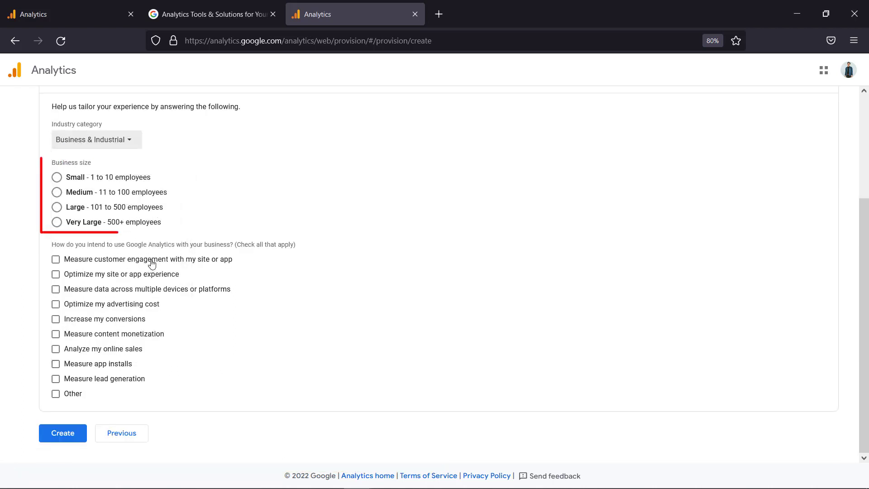
pyautogui.click(55, 260)
pyautogui.click(56, 292)
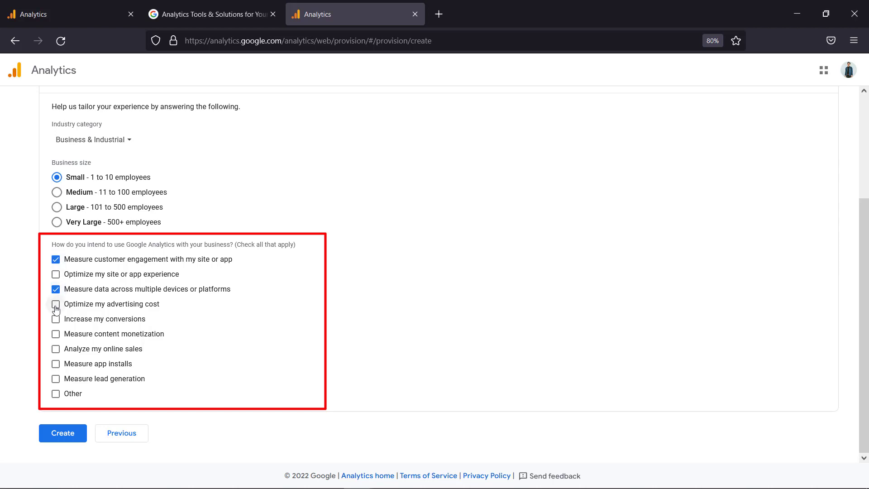
pyautogui.click(56, 305)
pyautogui.click(56, 320)
pyautogui.click(56, 334)
pyautogui.click(56, 335)
pyautogui.click(56, 334)
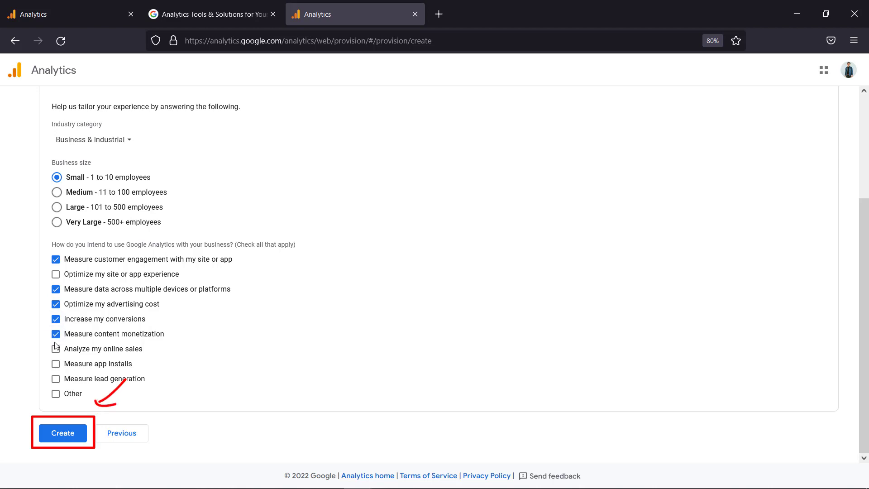
# Create the account, accepting the GDPR Data Processing Terms and the terms of service
pyautogui.click(55, 349)
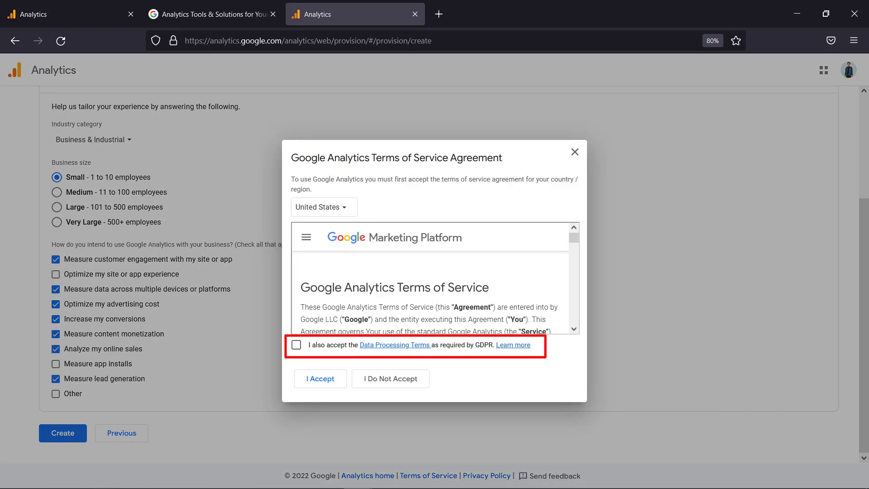
pyautogui.click(296, 345)
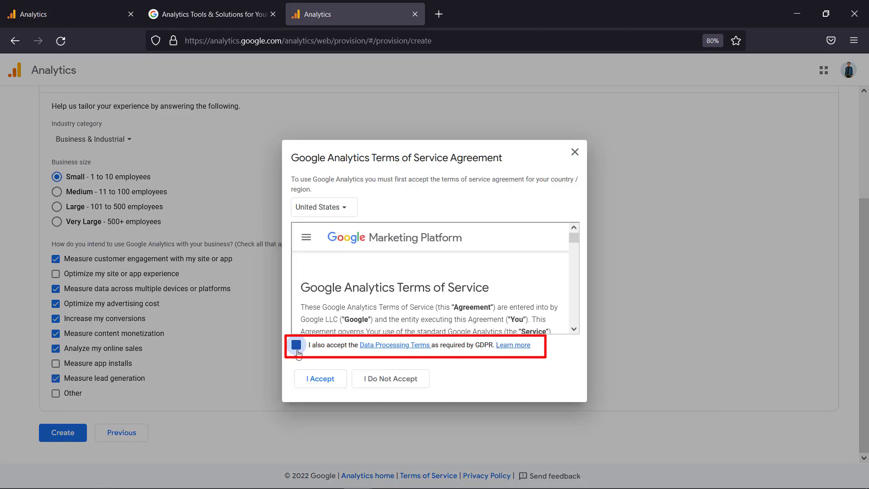
pyautogui.click(344, 386)
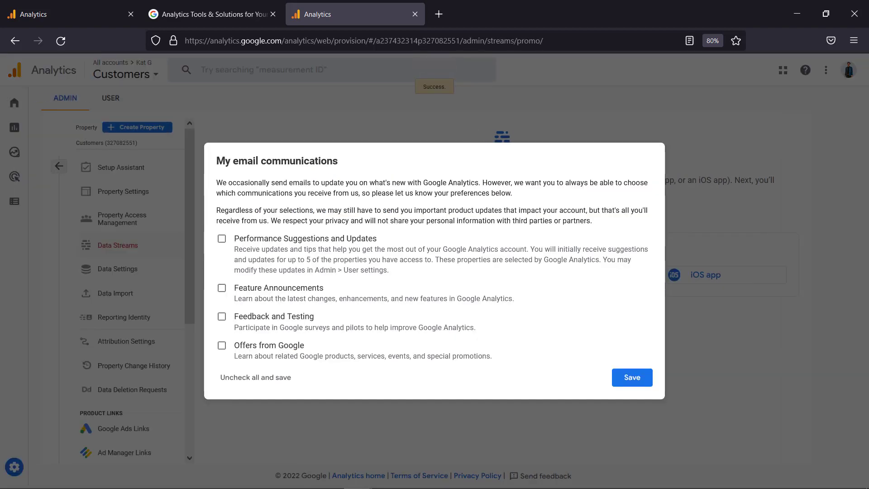
# Dismiss the email communications dialog and the property tour popup
pyautogui.press('Escape')
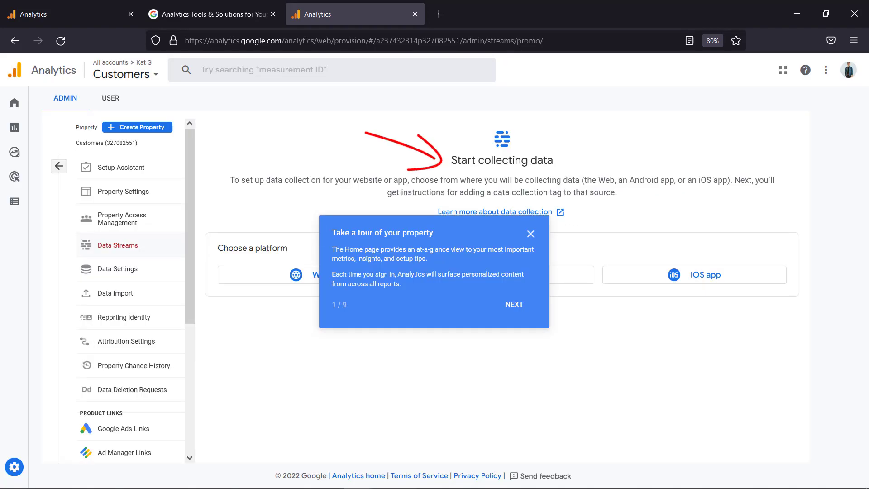
pyautogui.press('Escape')
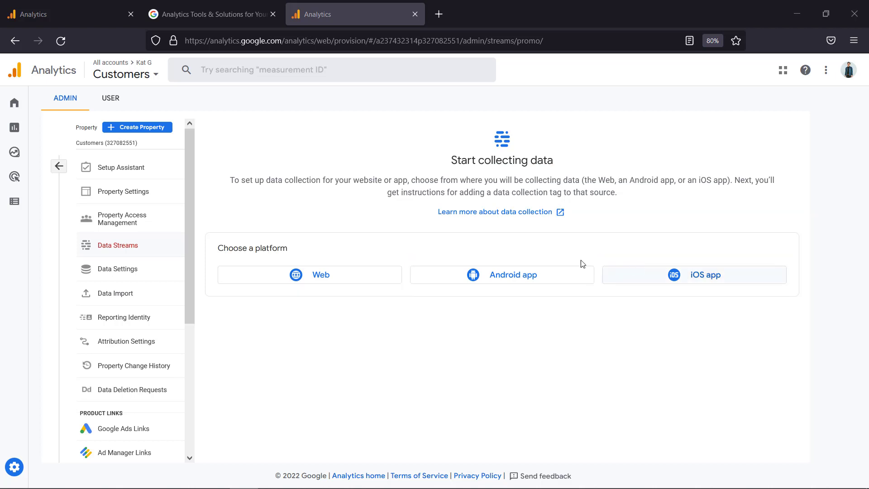
pyautogui.click(369, 277)
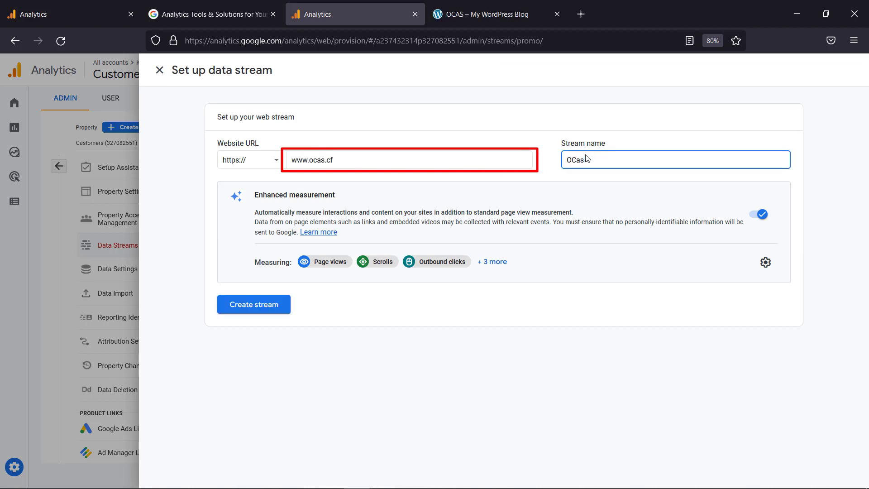
pyautogui.press('BackSpace')
pyautogui.press('BackSpace')
pyautogui.write('AS')
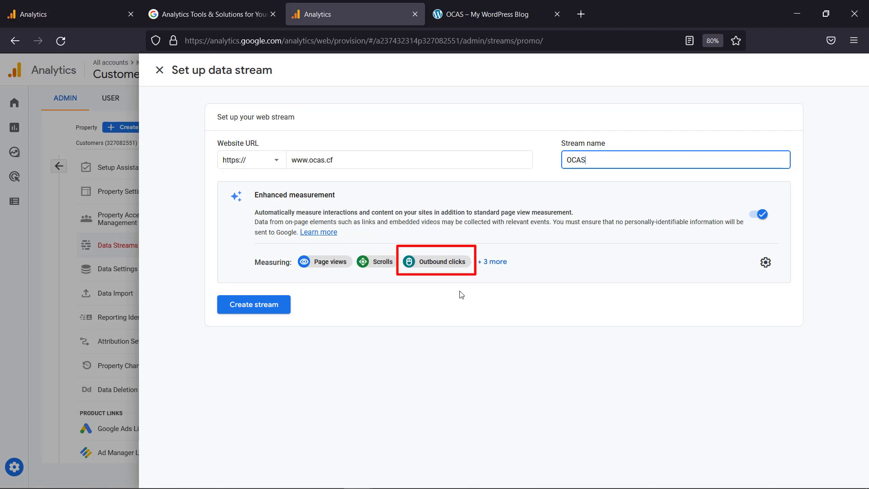
pyautogui.click(492, 262)
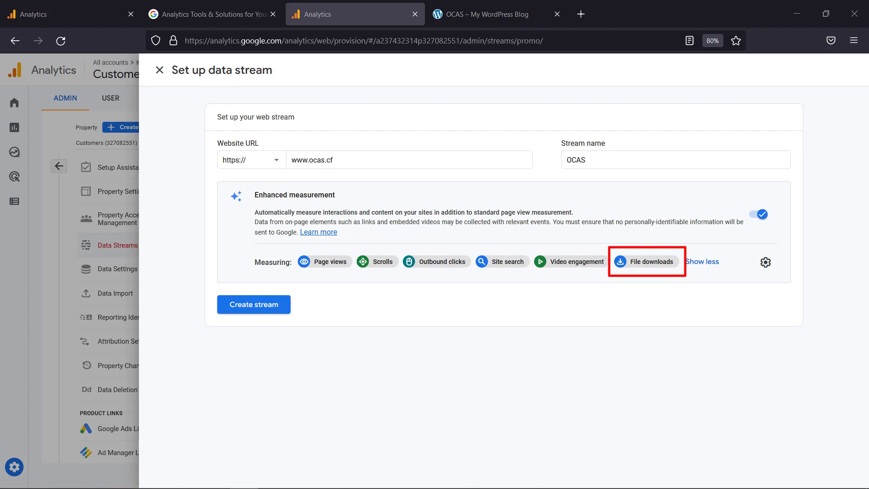
pyautogui.click(766, 262)
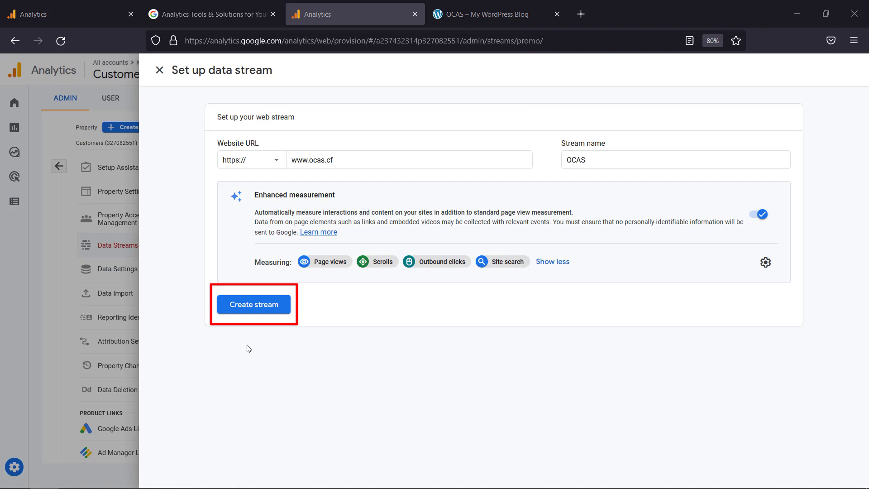
# Create the OCAS web stream, then close its details panel showing the measurement ID
pyautogui.click(254, 310)
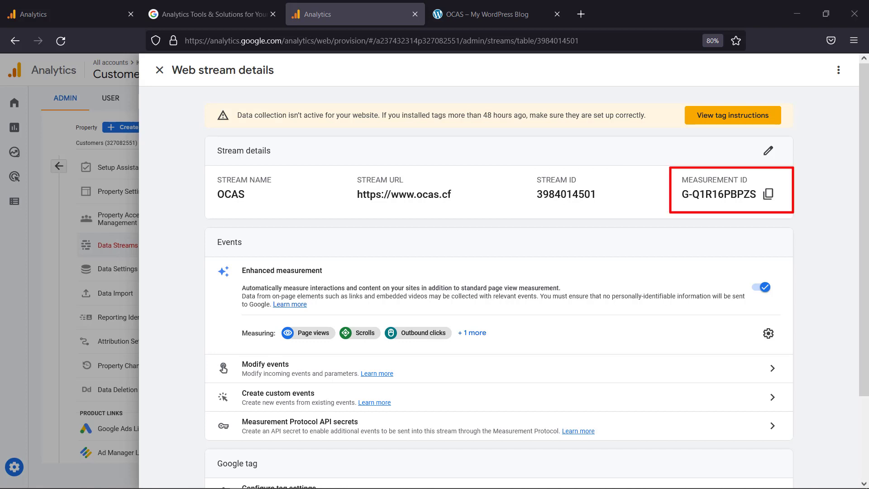
pyautogui.press('Escape')
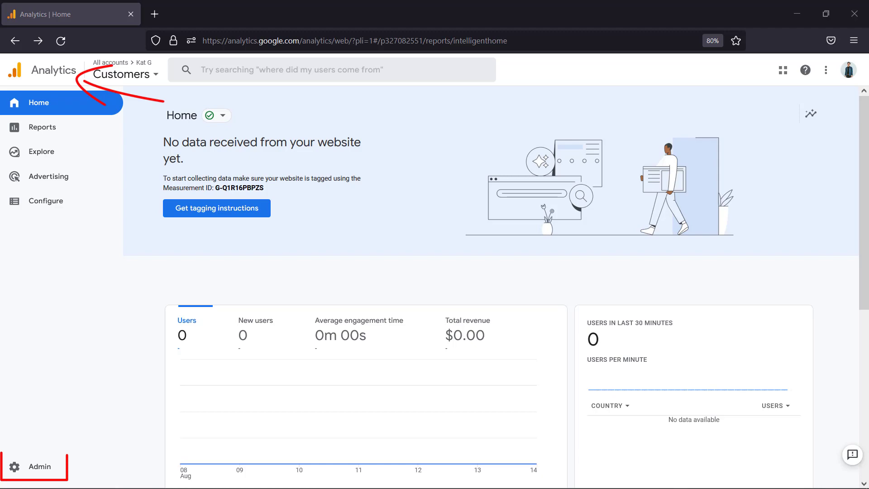
# From Admin, start a new account named OCAS.cf and scroll down to continue setup
pyautogui.click(43, 467)
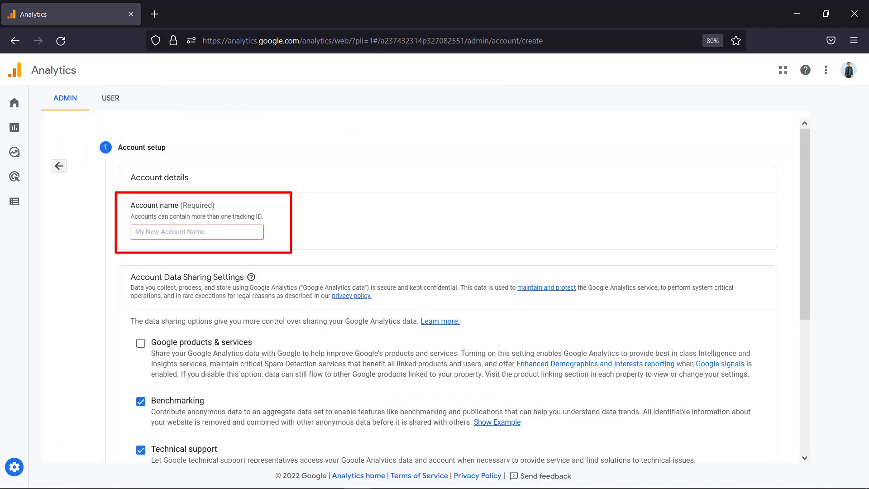
pyautogui.write('OCAS.cf')
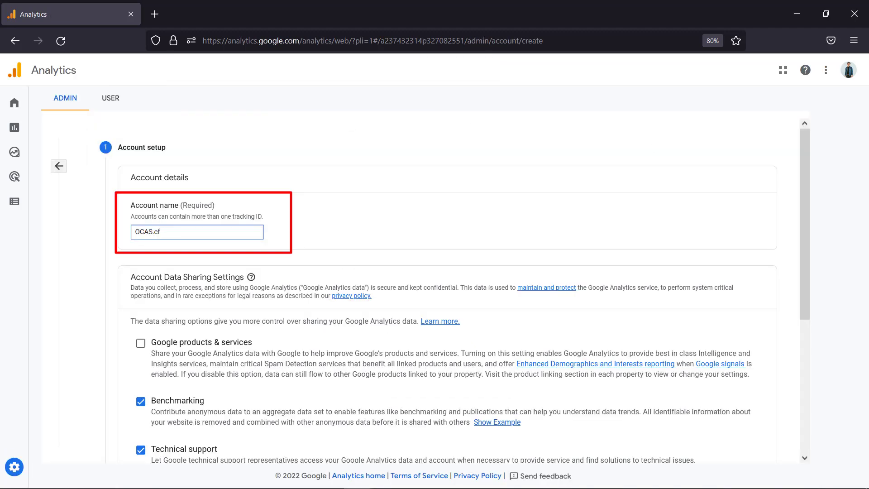
pyautogui.scroll(-3, 455, 291)
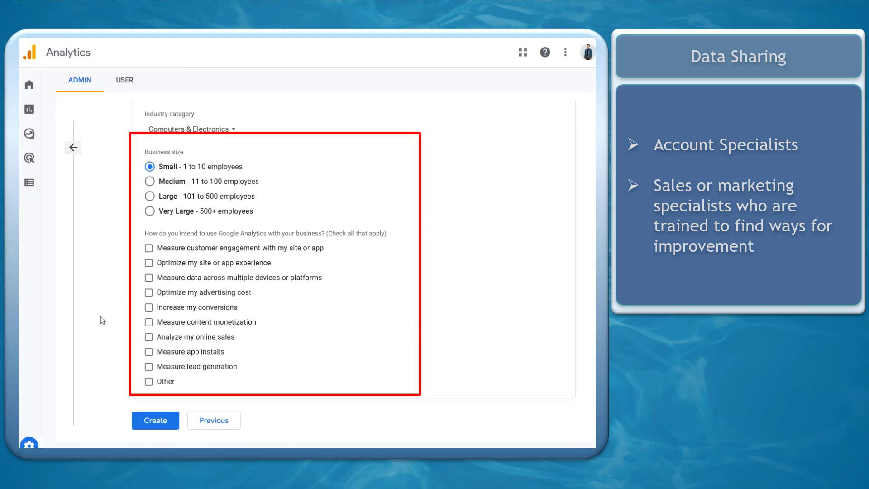
# Create the account with GDPR terms accepted and add web stream 'ocas account' for ocas.cf
pyautogui.click(169, 430)
pyautogui.click(177, 282)
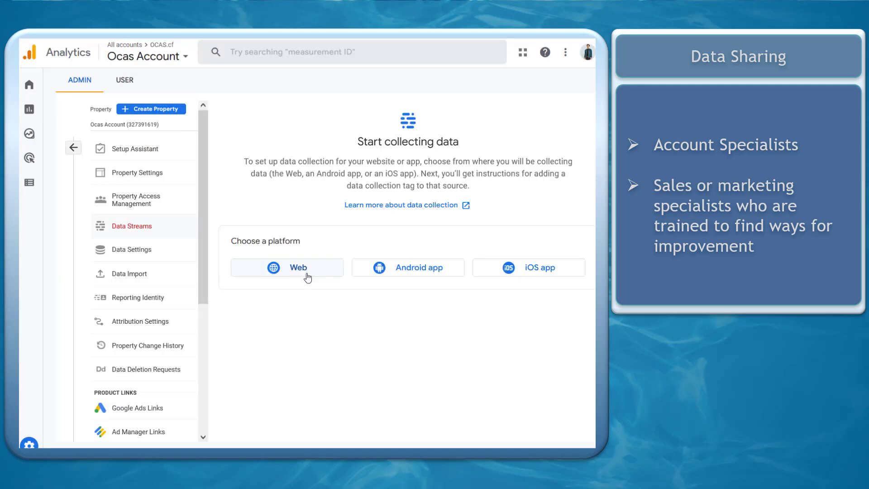
pyautogui.click(305, 276)
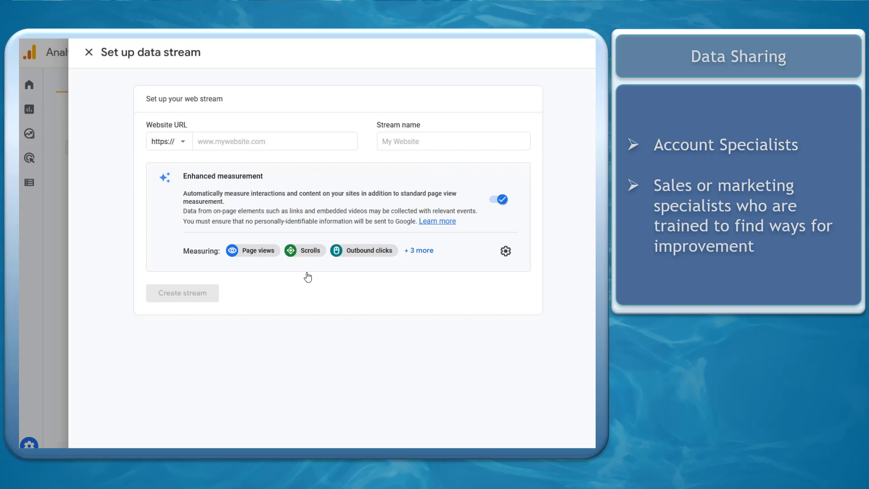
pyautogui.click(320, 141)
pyautogui.write('ocas.cf')
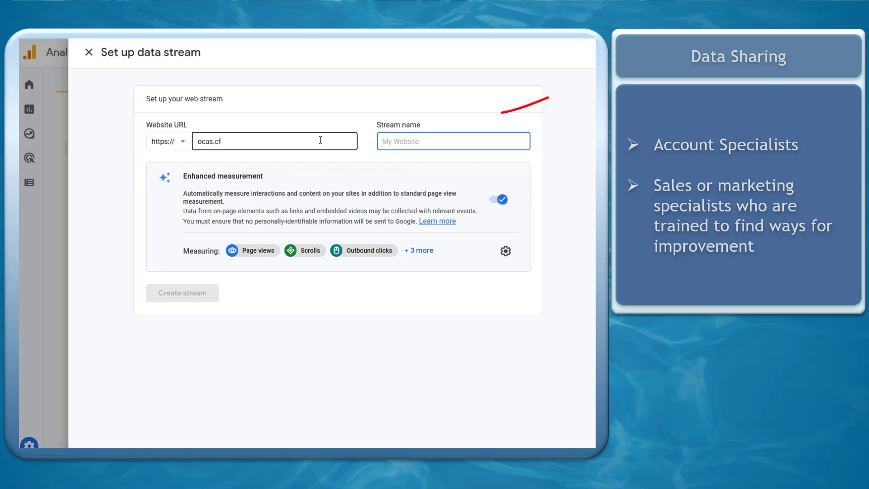
pyautogui.write('ocas account')
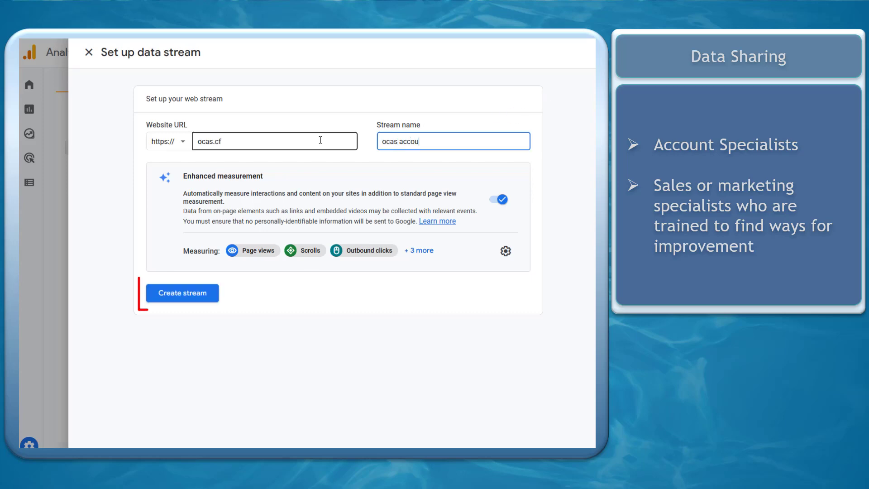
pyautogui.click(210, 299)
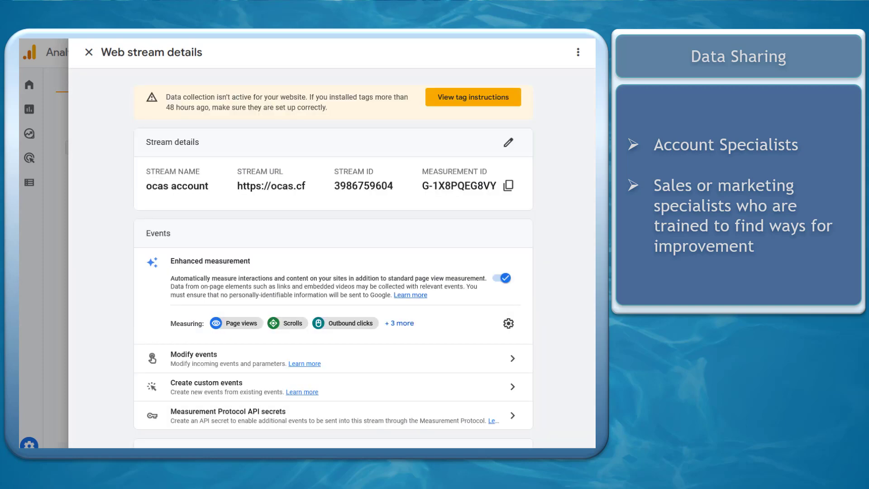